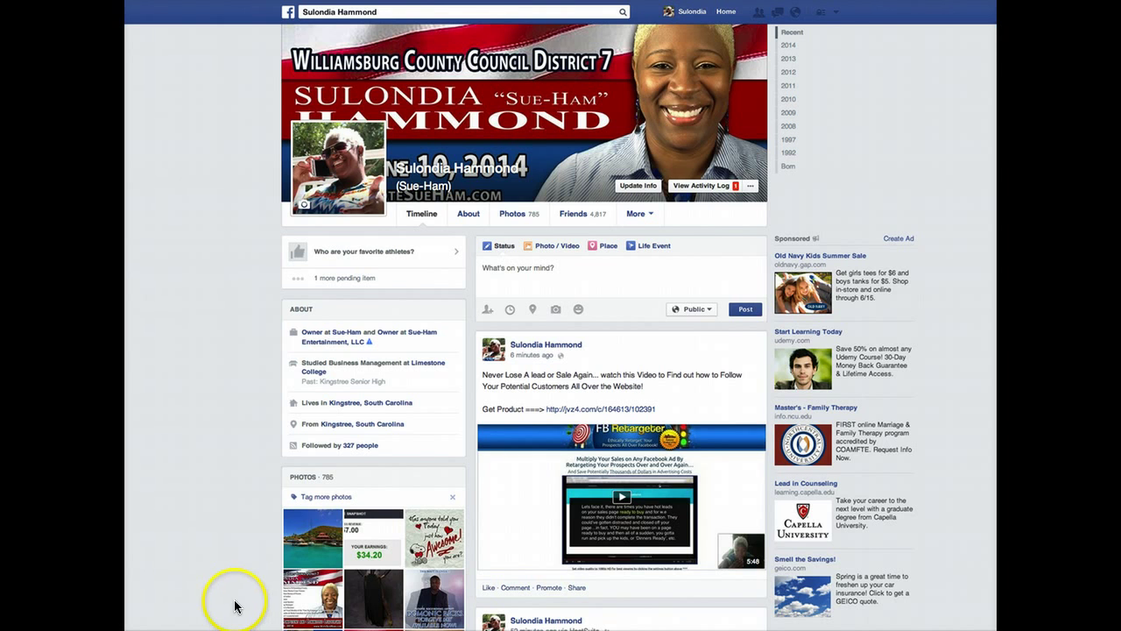
# Switch the timeline composer to Photo / Video sharing
pyautogui.click(548, 250)
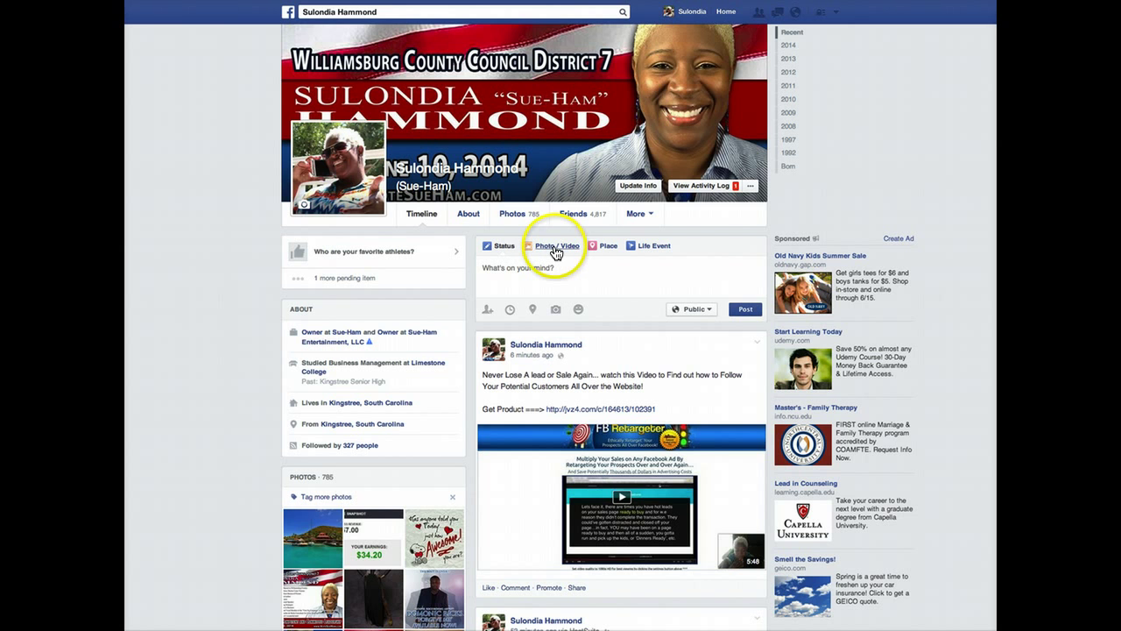
pyautogui.click(552, 249)
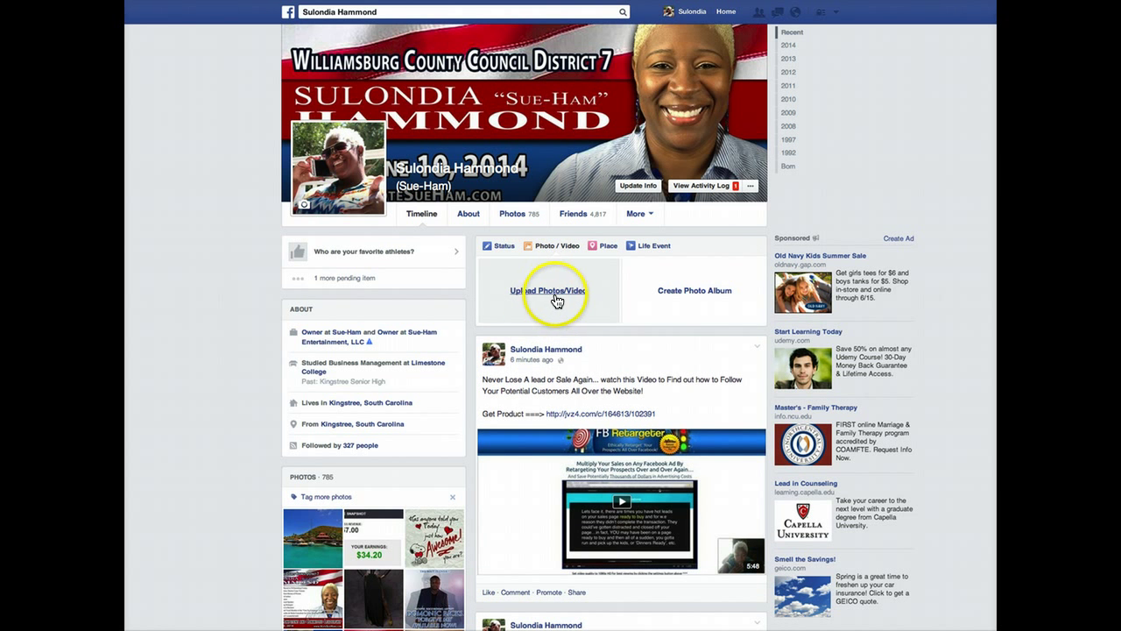
pyautogui.click(561, 294)
pyautogui.click(598, 74)
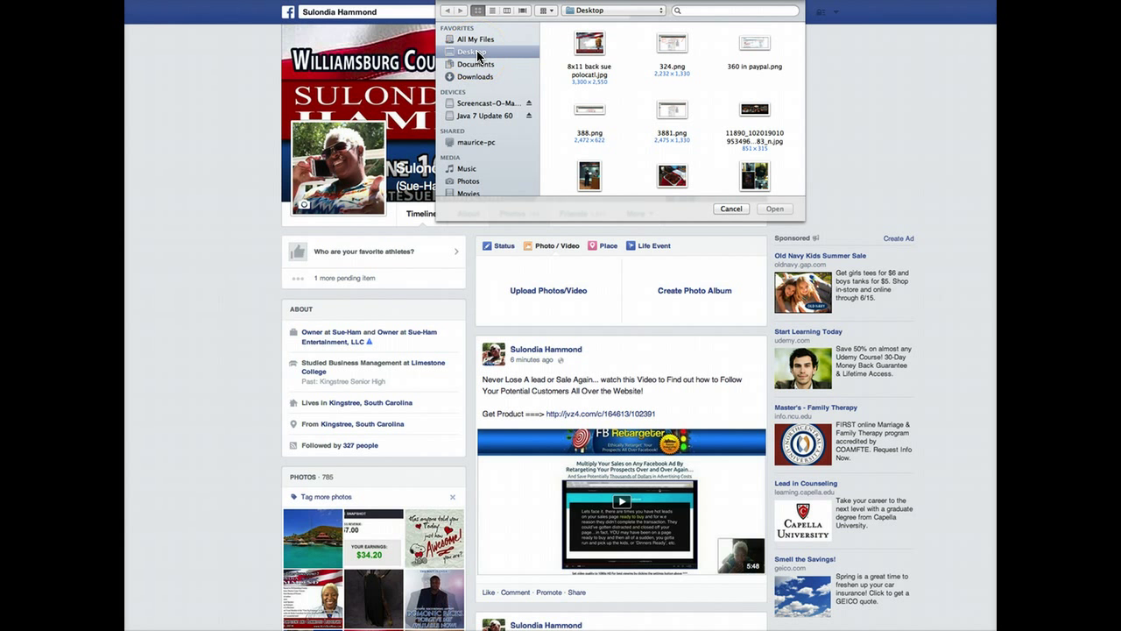
pyautogui.scroll(-5, 613, 132)
pyautogui.scroll(-8, 615, 136)
pyautogui.scroll(-10, 614, 136)
pyautogui.scroll(-10, 613, 136)
pyautogui.scroll(-10, 613, 136)
pyautogui.scroll(-2, 613, 130)
pyautogui.click(589, 134)
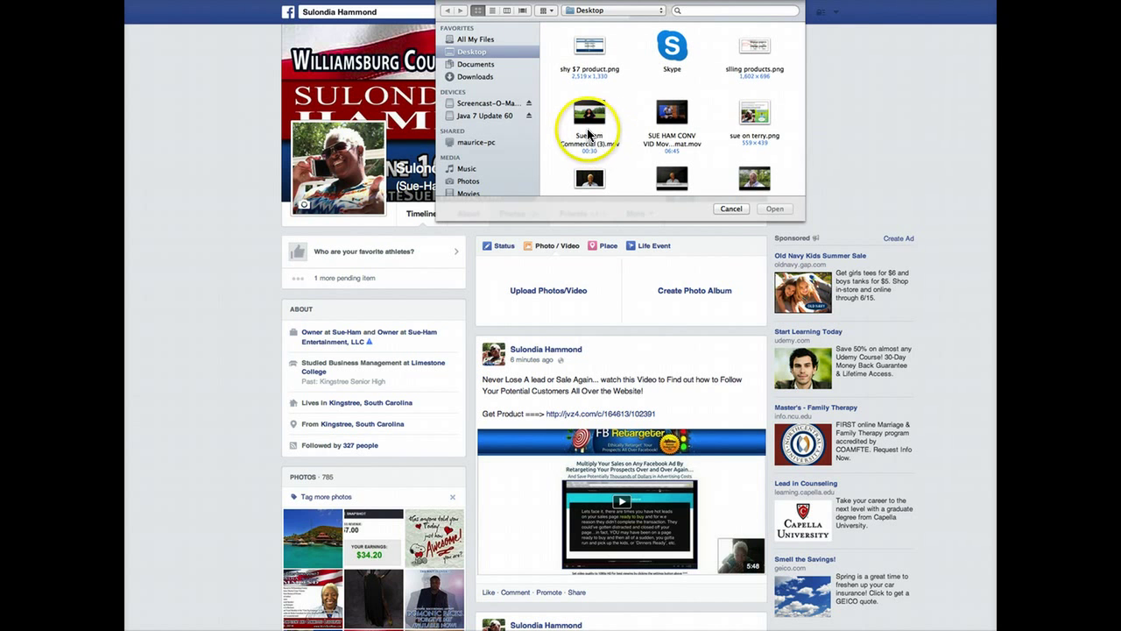
pyautogui.doubleClick(588, 134)
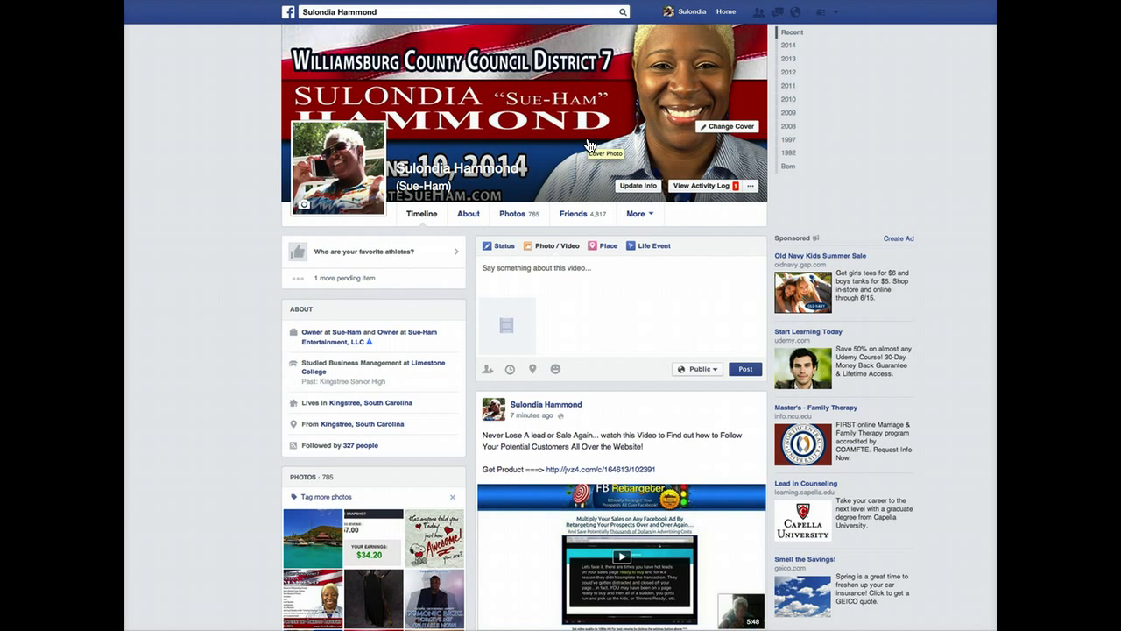
# Caption the video 'Vote for [candidate] on June 10th - Please this 30 sec Video!'
pyautogui.click(509, 272)
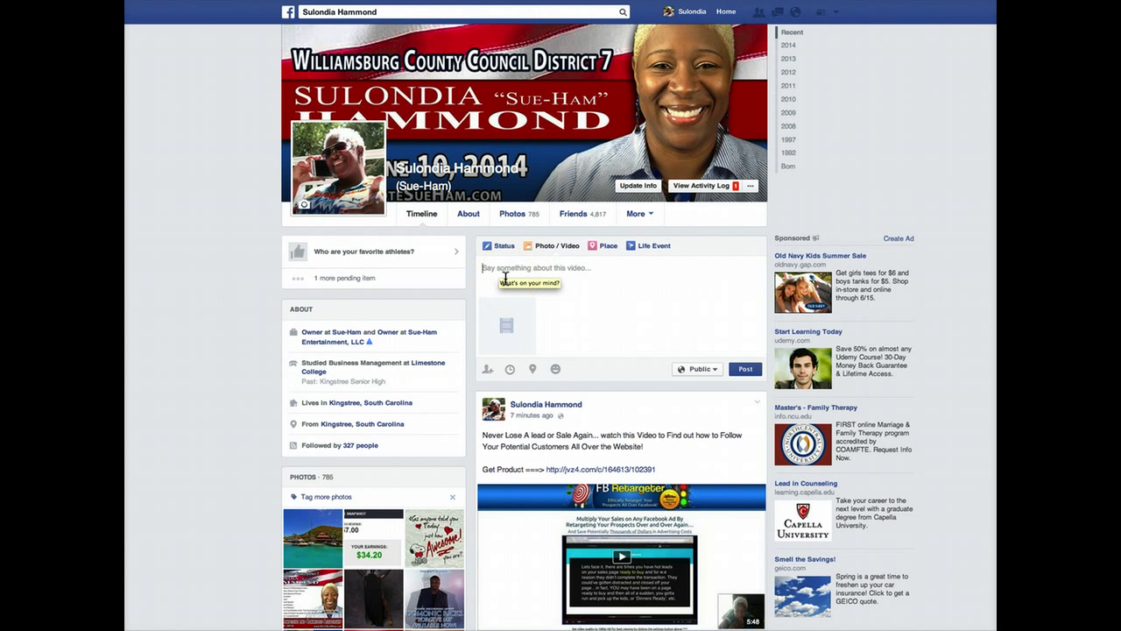
pyautogui.write('Vote for Sue-Ham ')
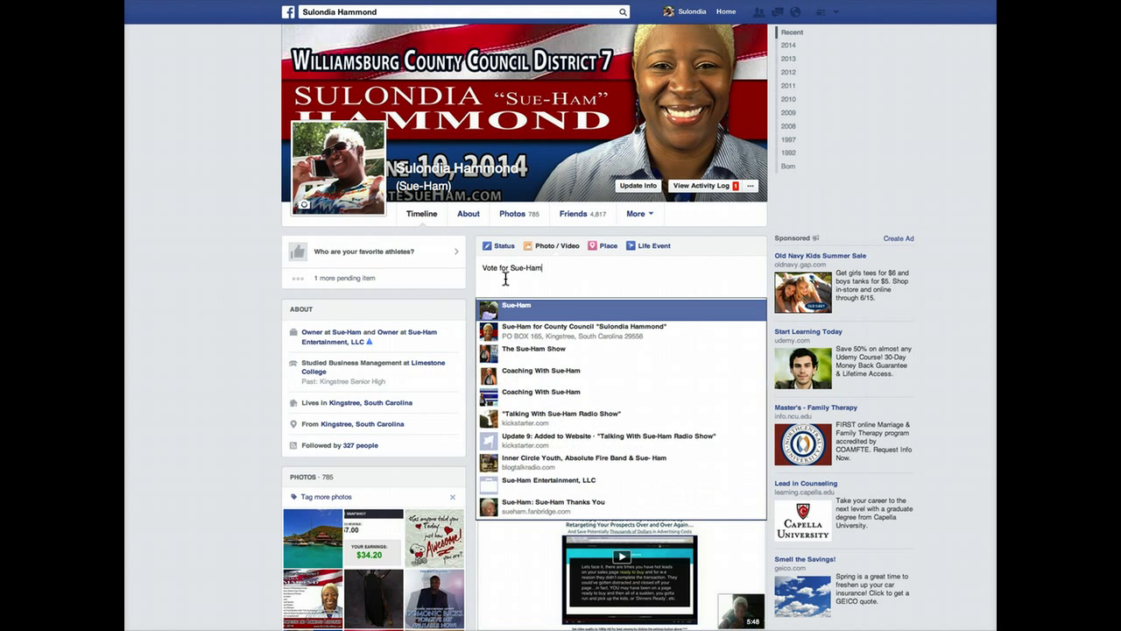
pyautogui.write('on June 10')
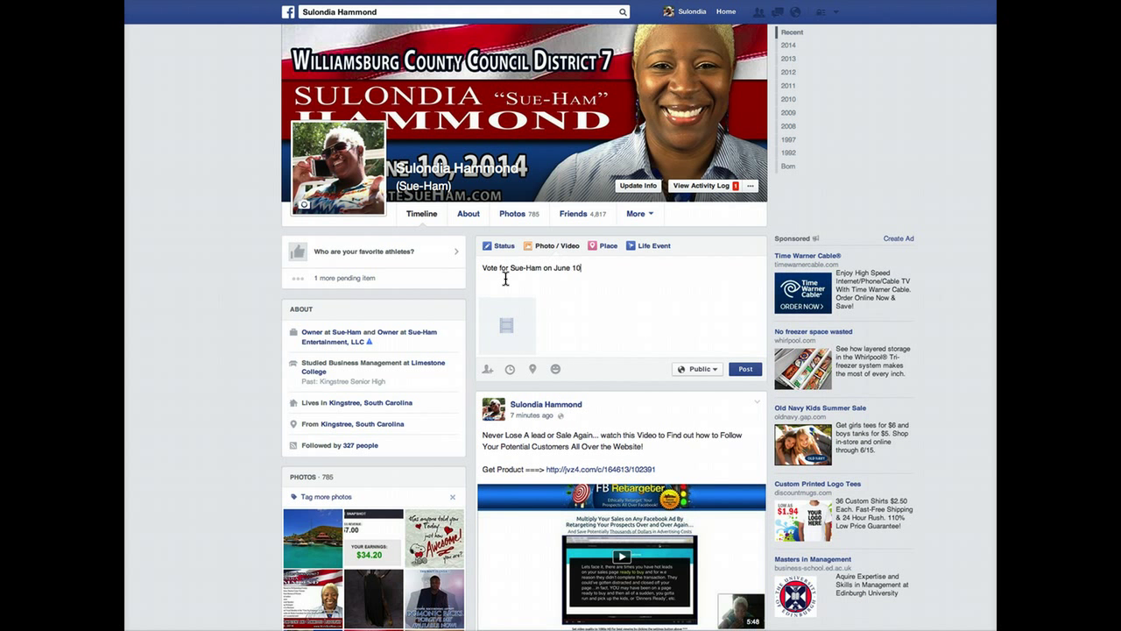
pyautogui.write('th')
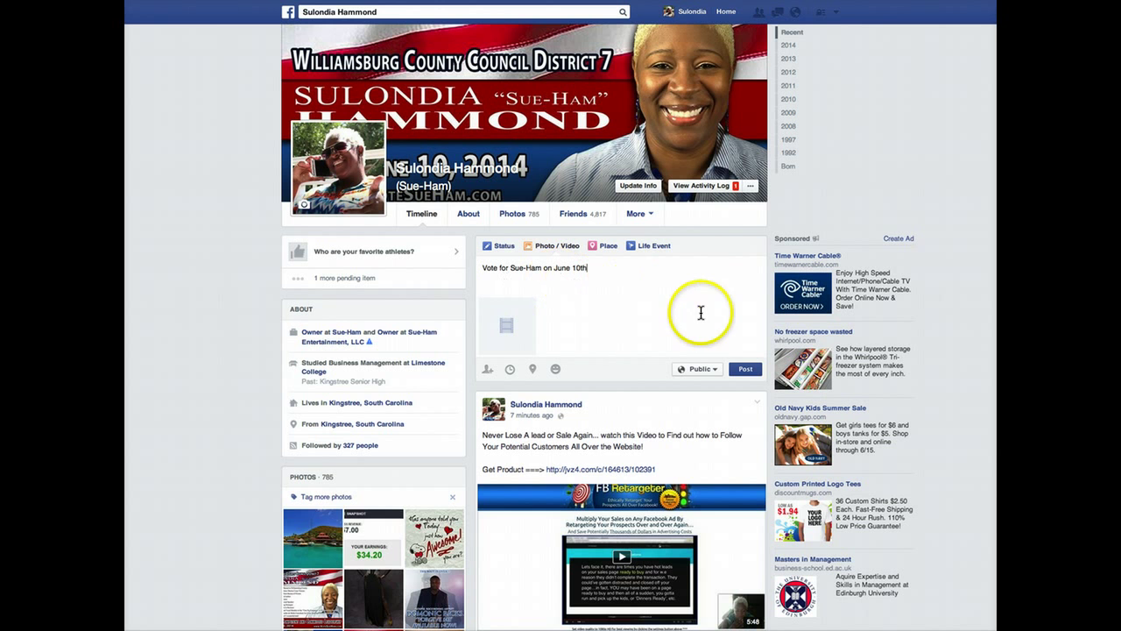
pyautogui.write(' -')
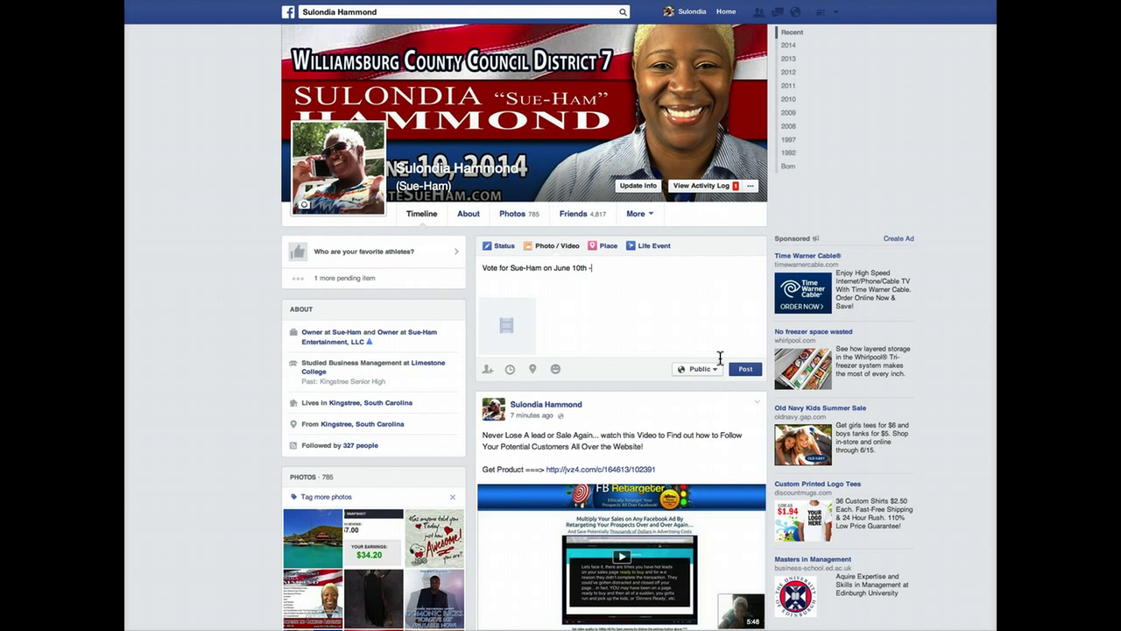
pyautogui.write(' Please this 30 sec Video!')
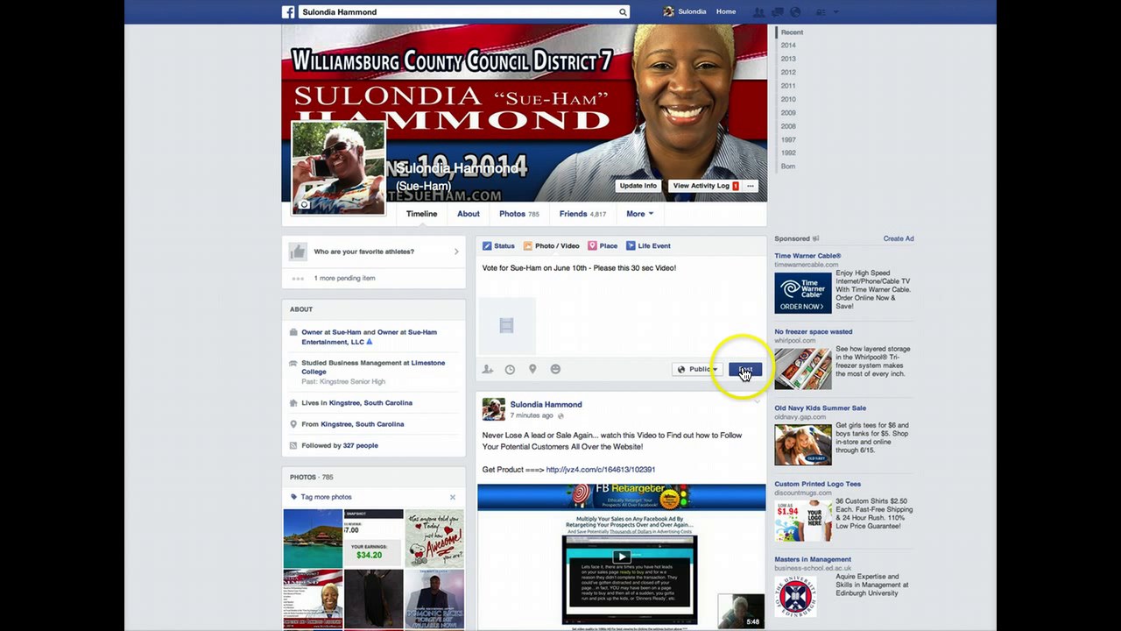
# Post the captioned video with Public audience and wait for processing to begin
pyautogui.click(744, 371)
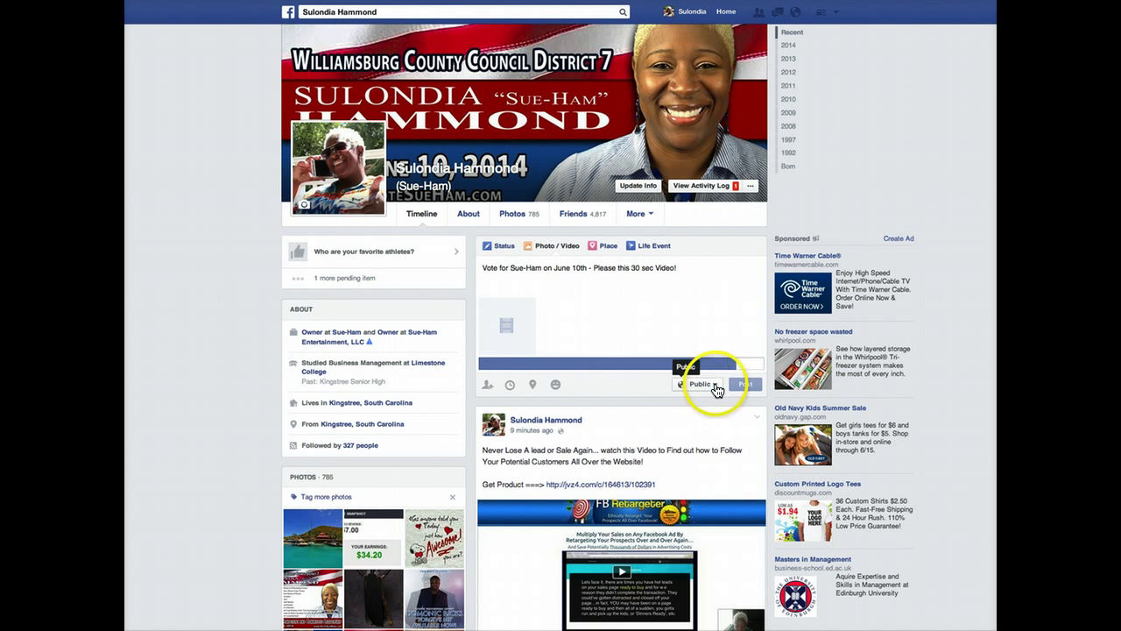
pyautogui.click(715, 383)
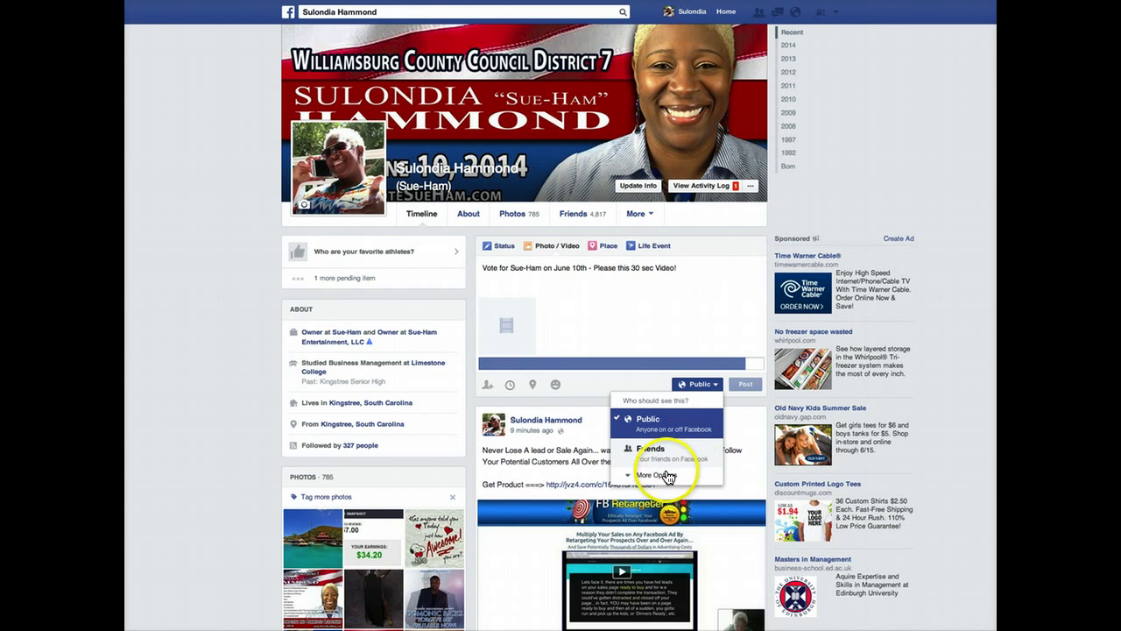
pyautogui.scroll(-3, 664, 474)
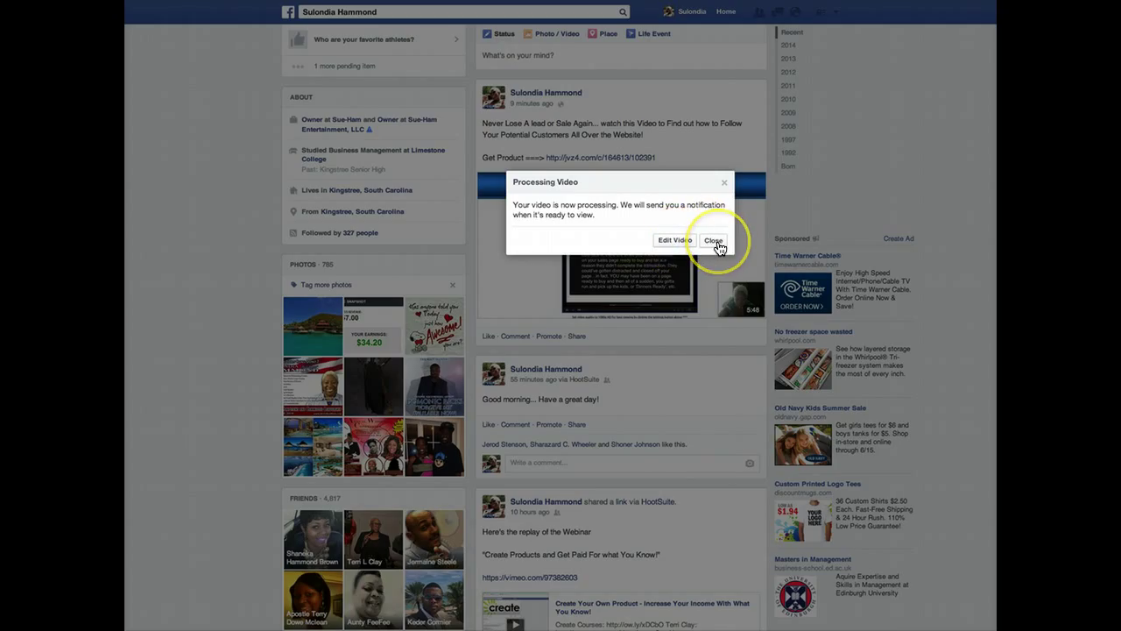
# Choose Edit Video in the Processing Video dialog
pyautogui.click(714, 241)
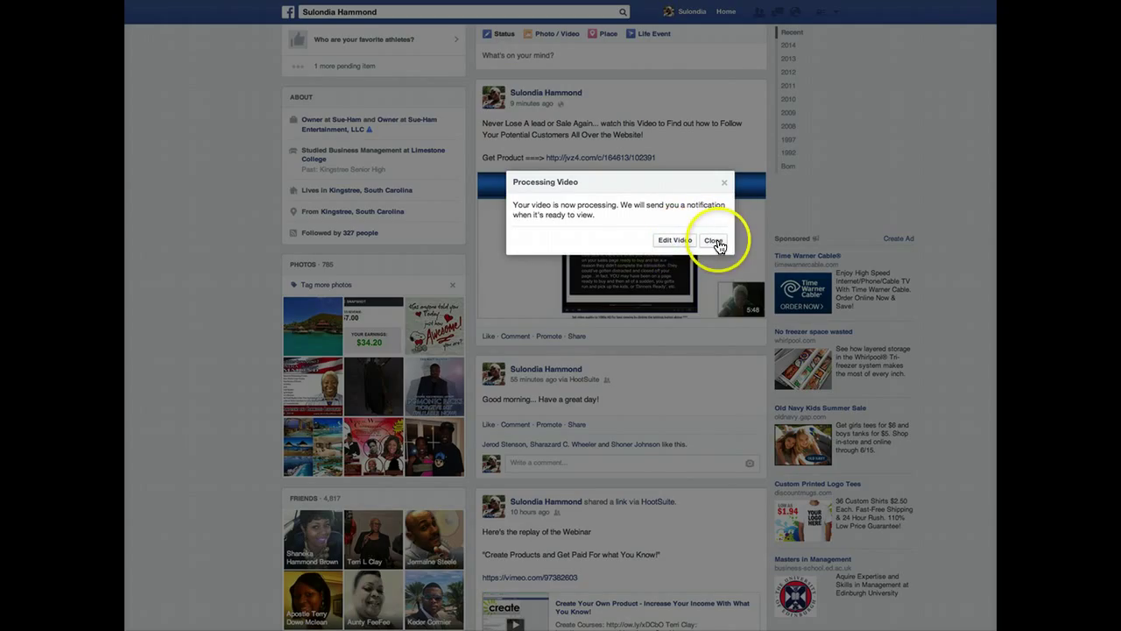
pyautogui.click(670, 245)
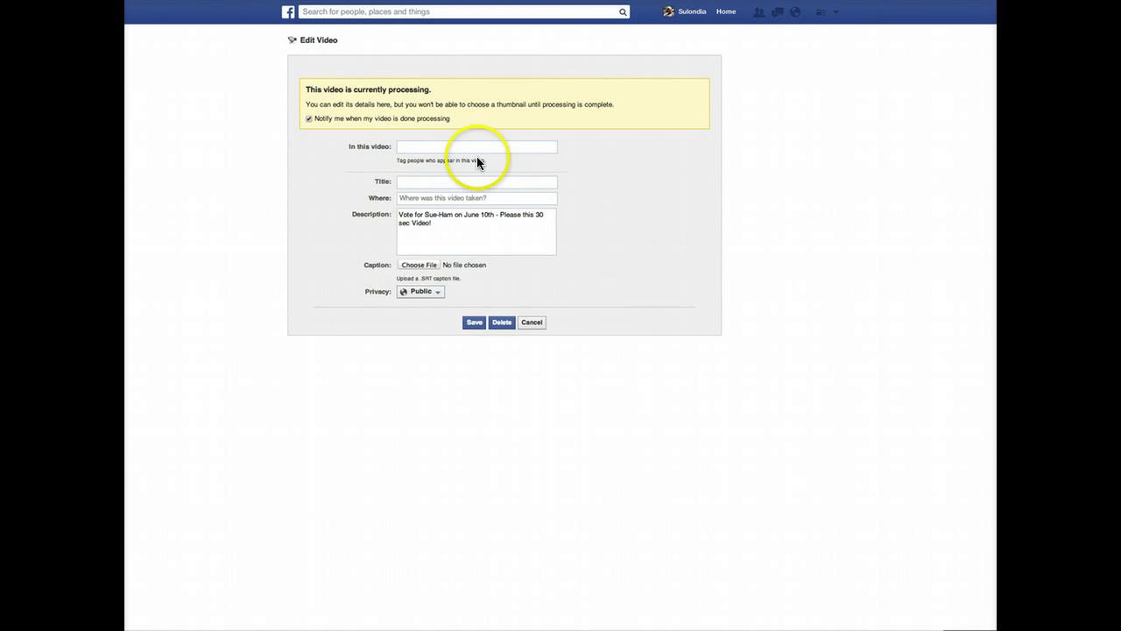
# Tag the first suggested person found by searching a name
pyautogui.click(411, 146)
pyautogui.write('karen')
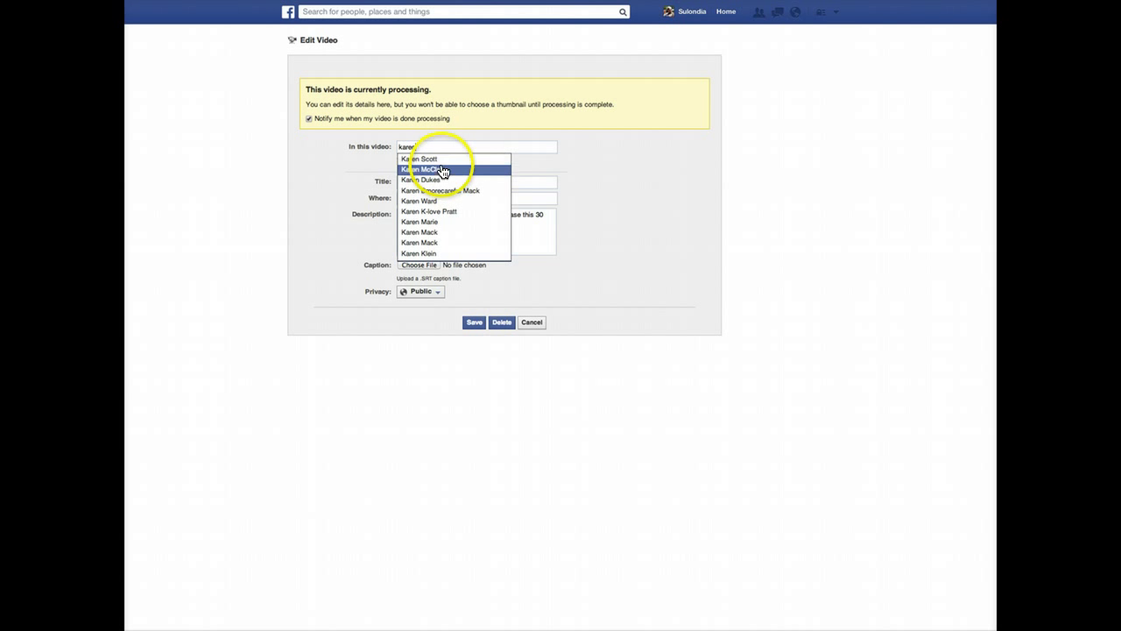
pyautogui.click(443, 160)
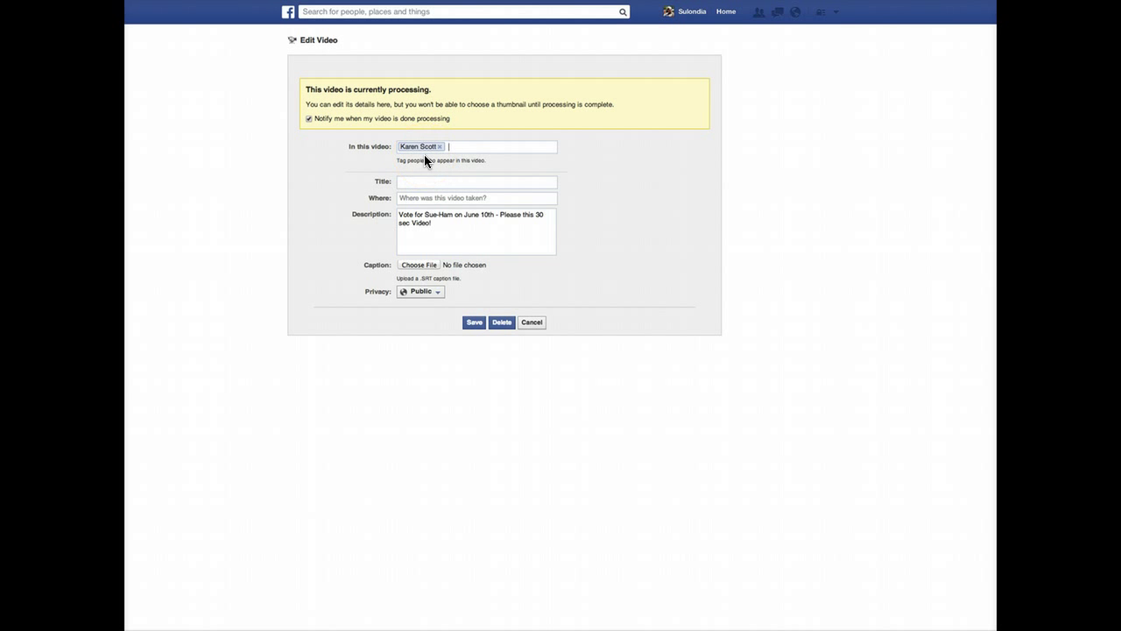
# Change the title's miscapitalised 'U' to lowercase 'u'
pyautogui.click(414, 182)
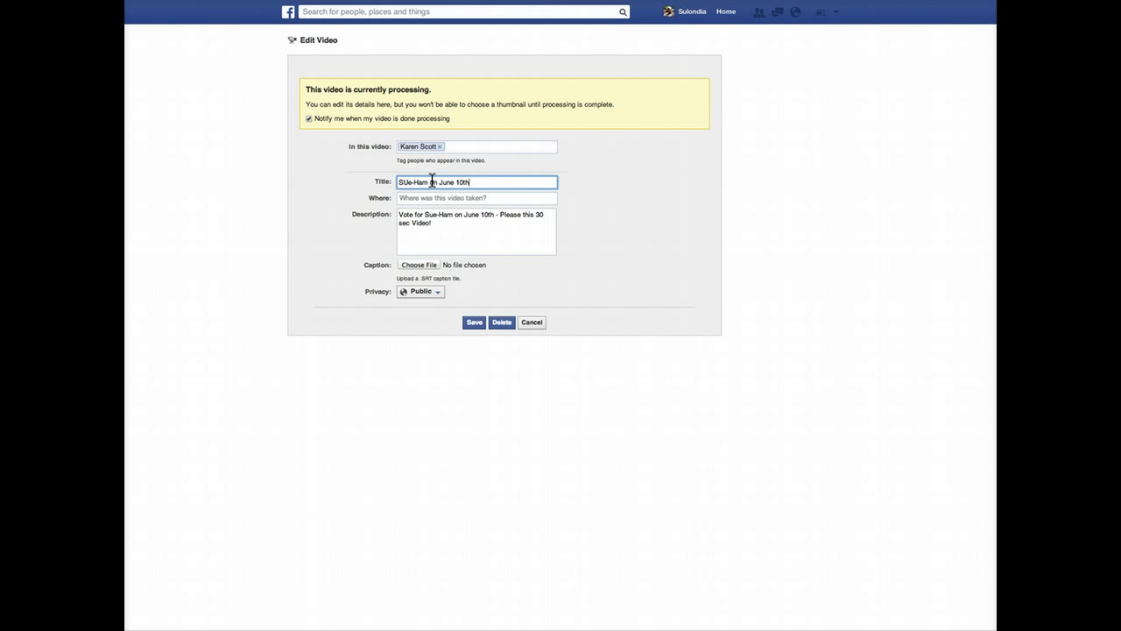
pyautogui.click(426, 181)
pyautogui.click(408, 181)
pyautogui.press('BackSpace')
pyautogui.write('u')
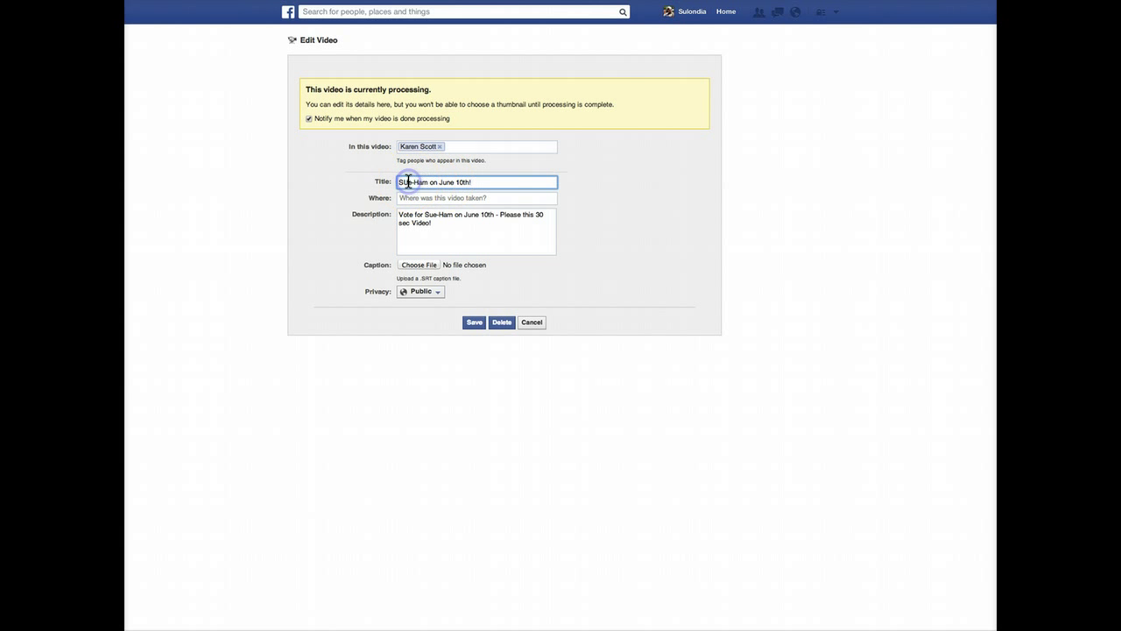
# Keep the video's privacy set to Public and save the details
pyautogui.click(438, 292)
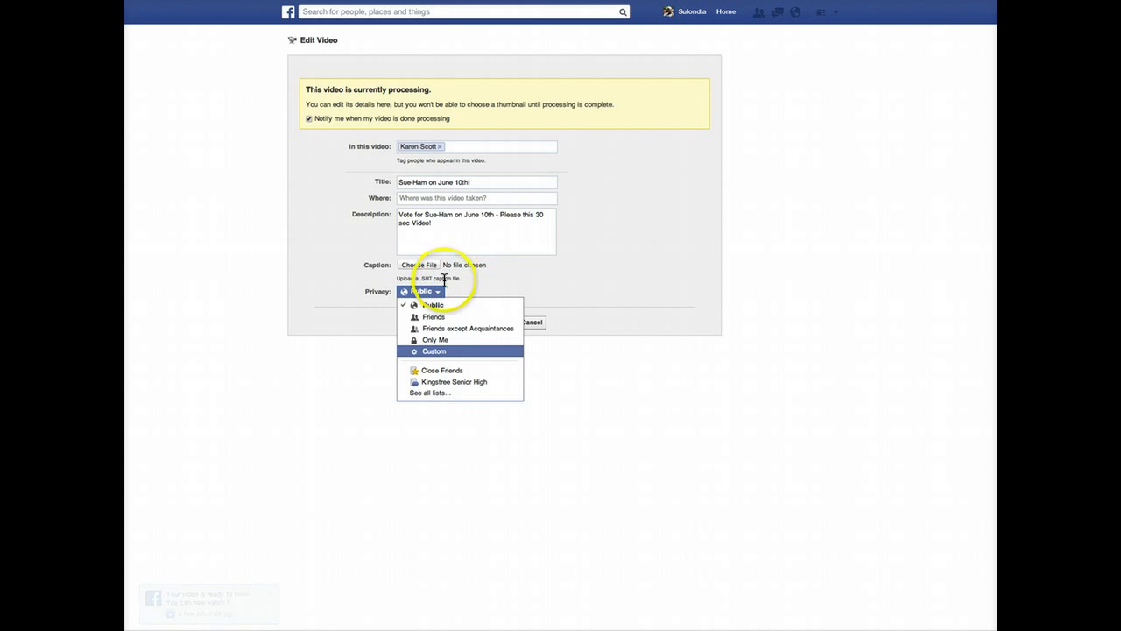
pyautogui.click(426, 291)
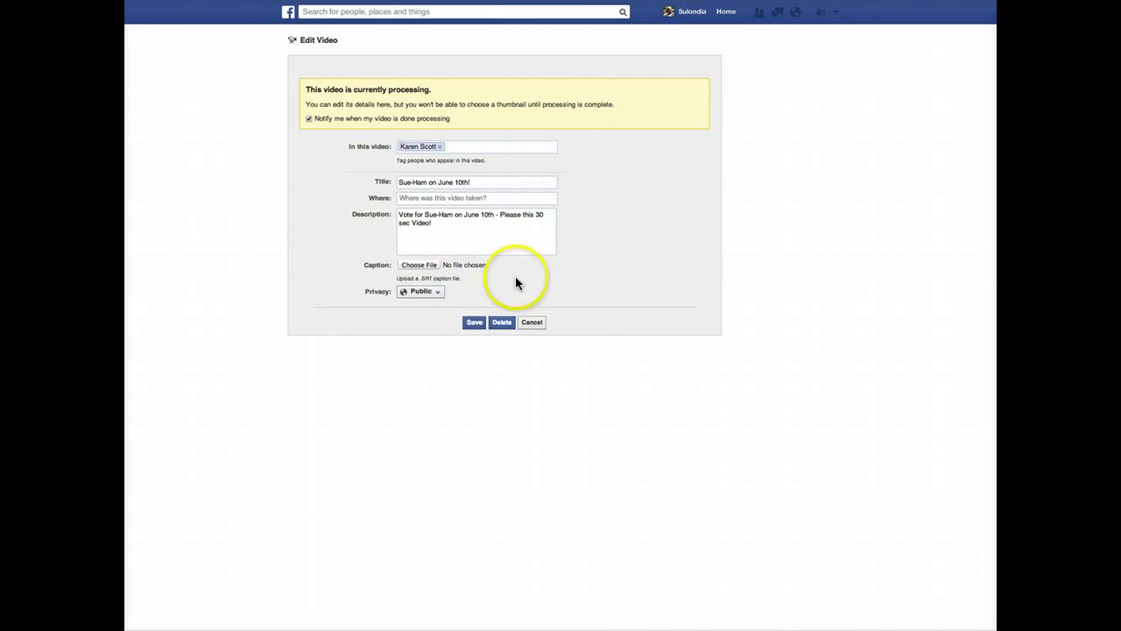
pyautogui.click(474, 324)
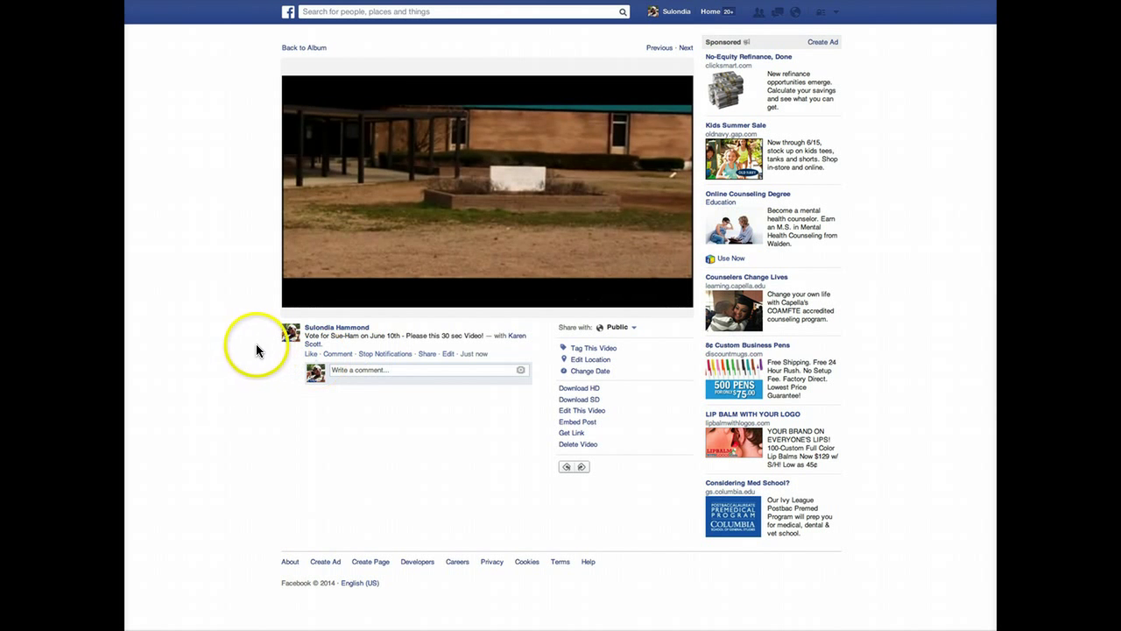
pyautogui.click(293, 299)
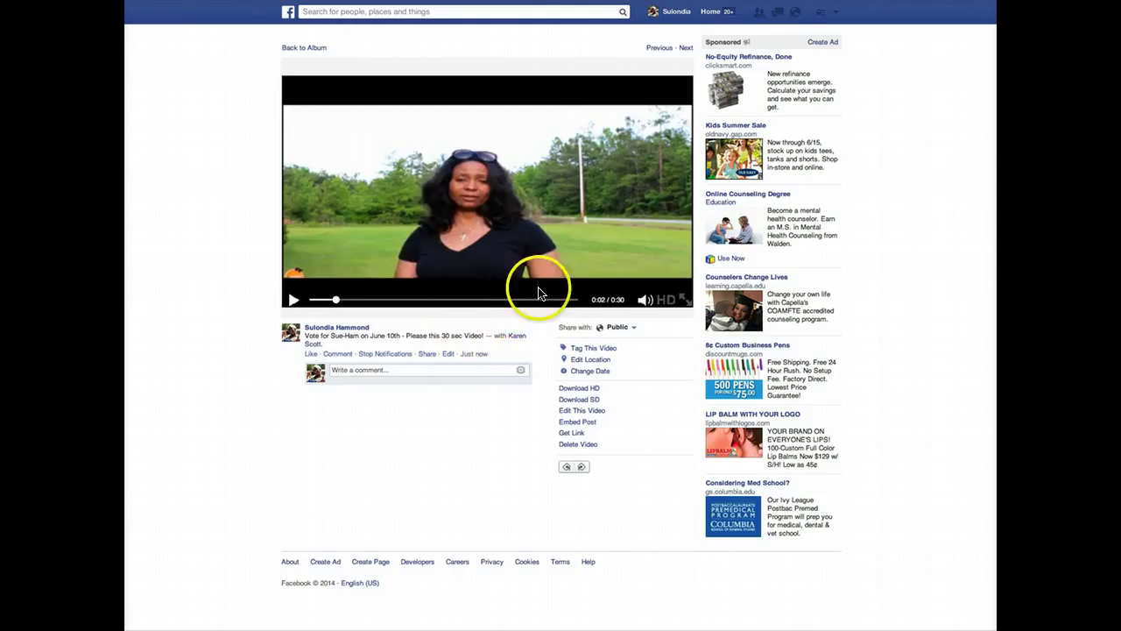
pyautogui.click(448, 356)
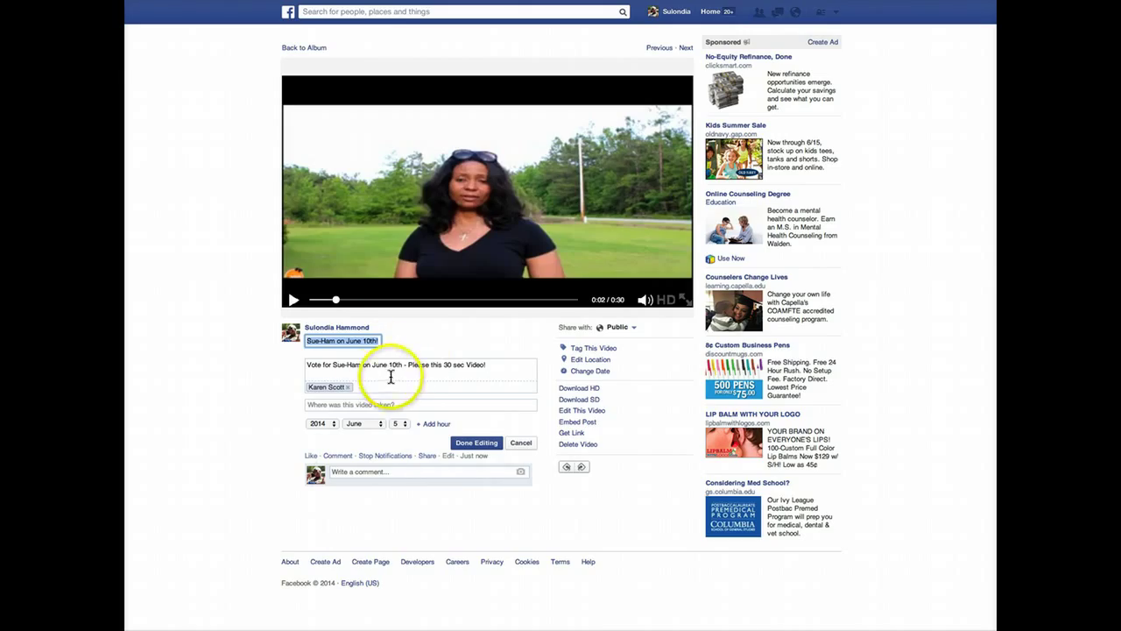
pyautogui.click(479, 443)
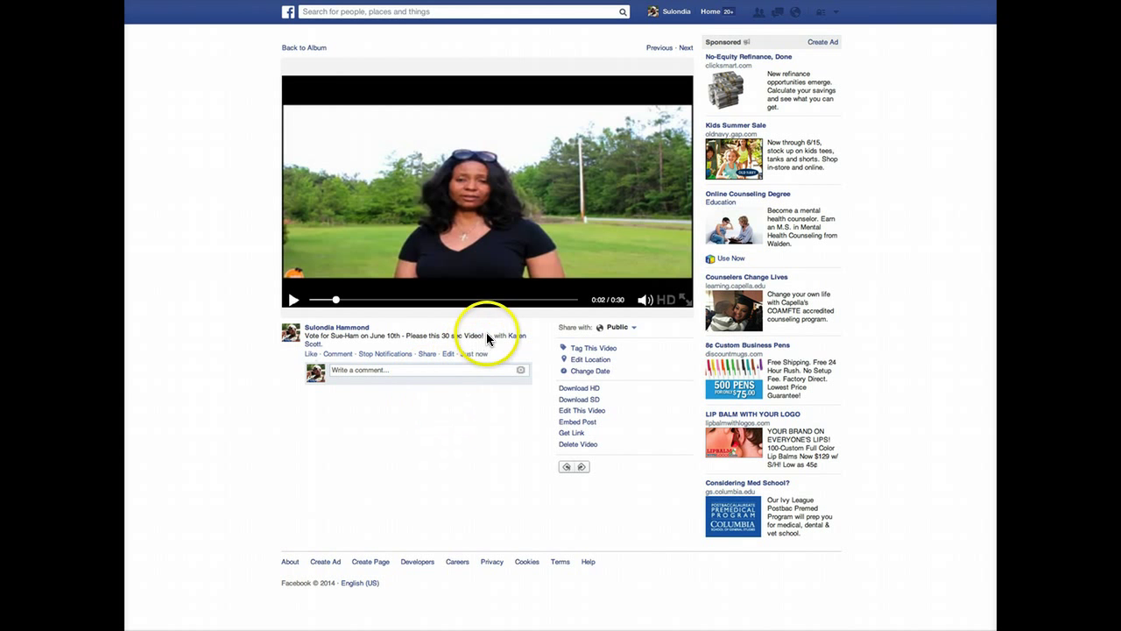
# Open the video editing form and browse forward through all ten thumbnails
pyautogui.click(583, 415)
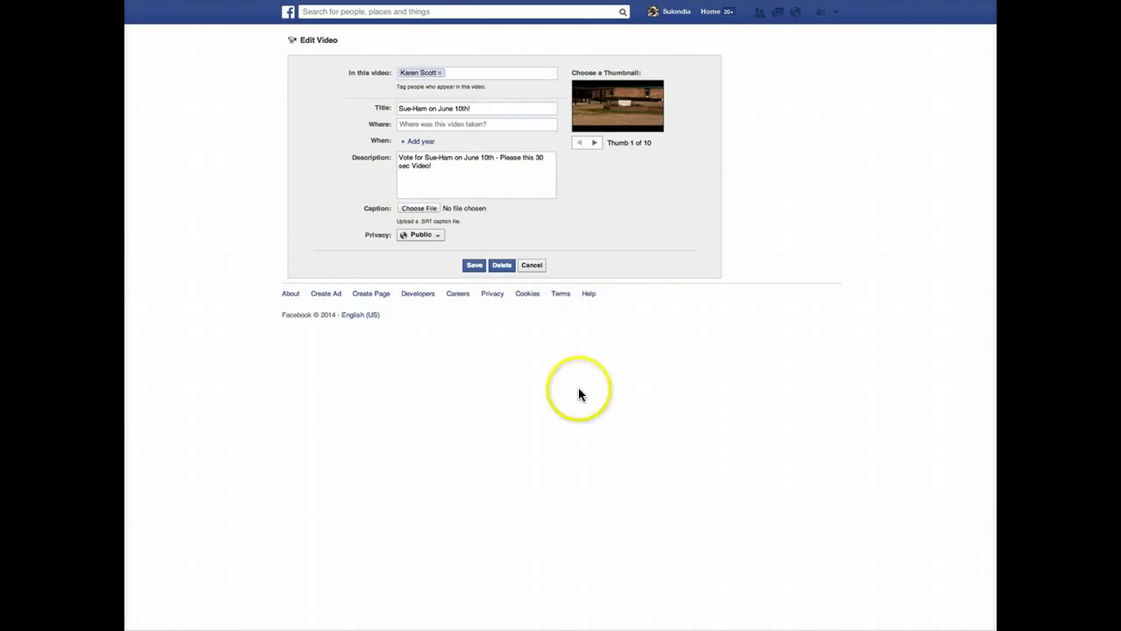
pyautogui.click(596, 147)
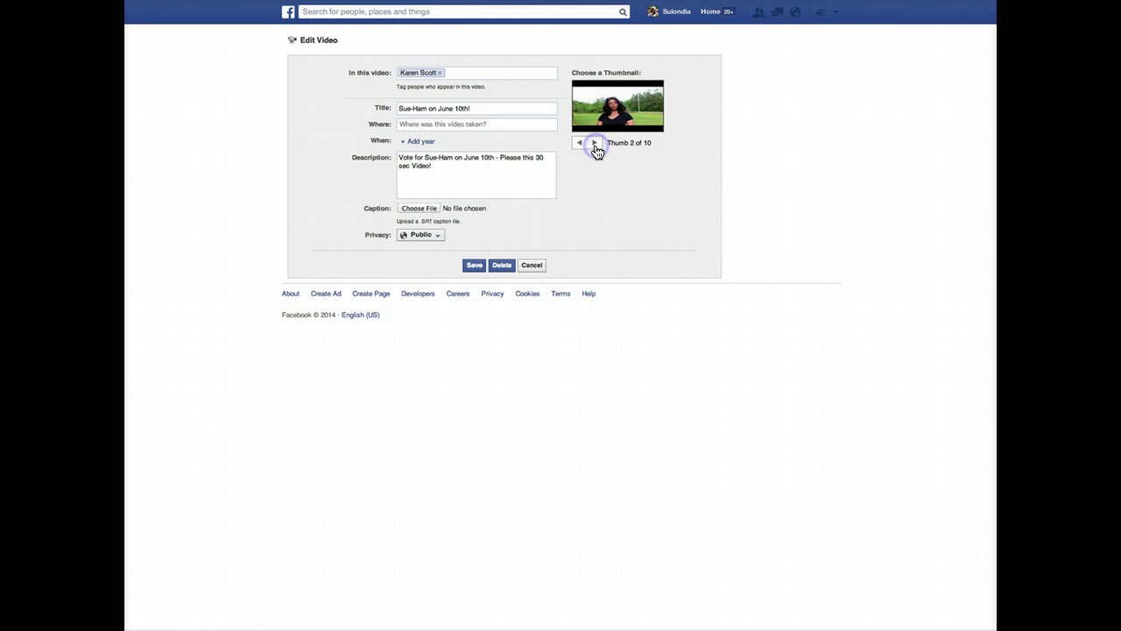
pyautogui.click(596, 146)
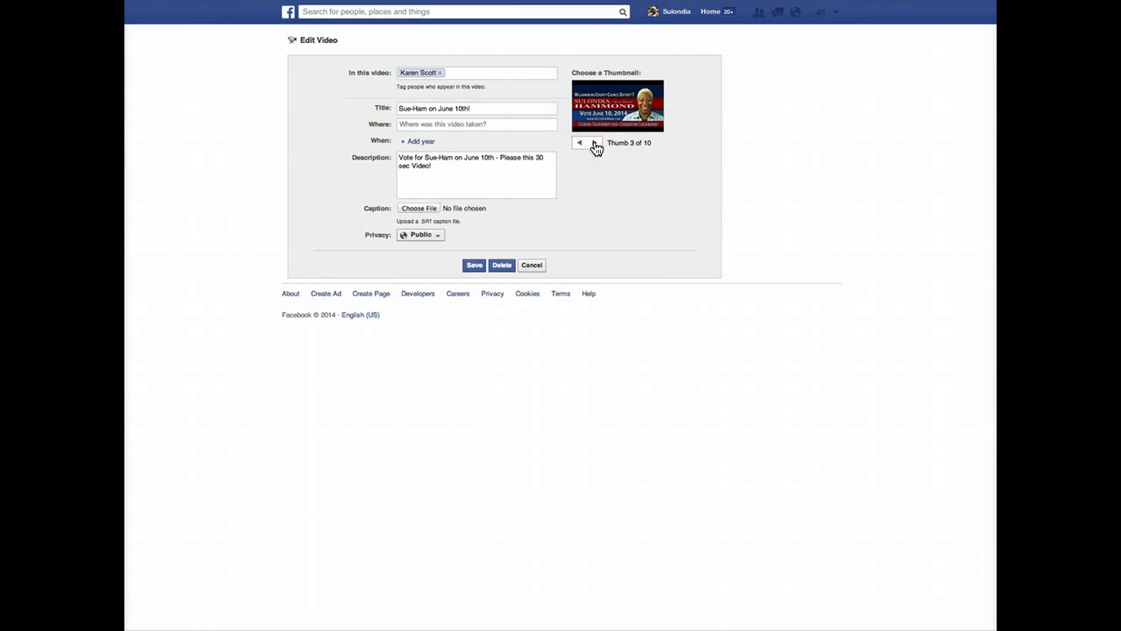
pyautogui.click(596, 146)
pyautogui.click(595, 145)
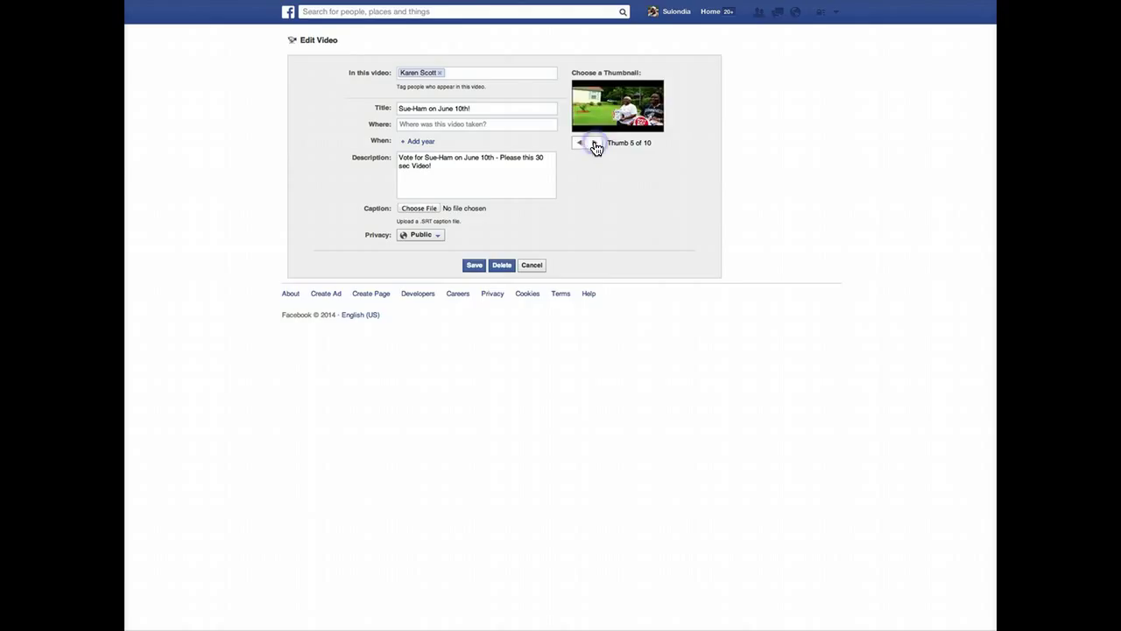
pyautogui.click(595, 146)
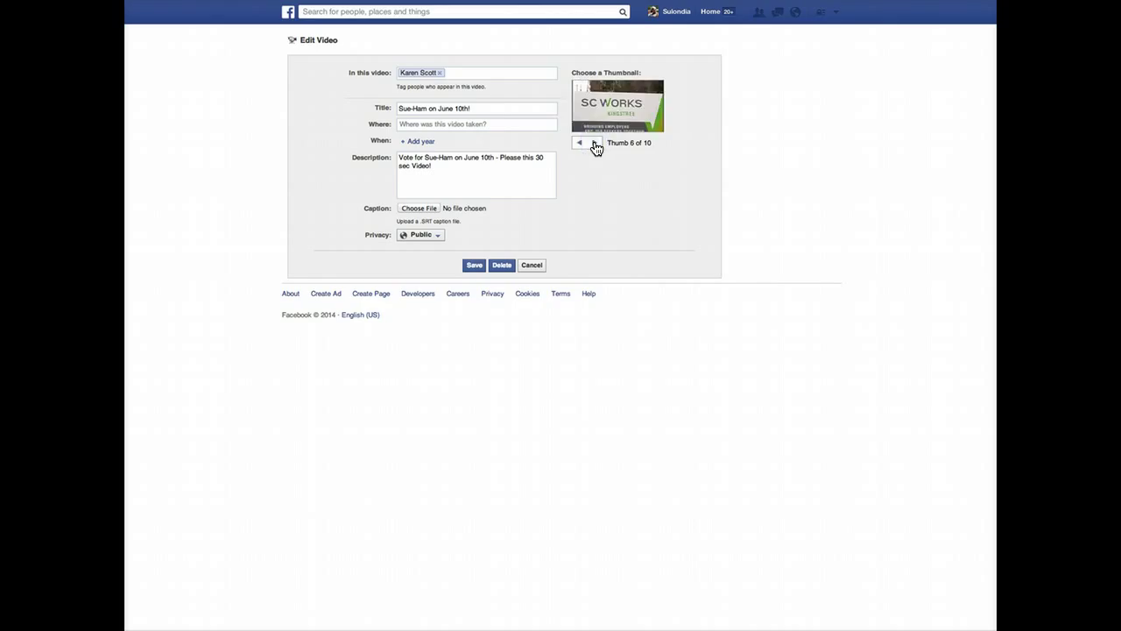
pyautogui.click(596, 146)
pyautogui.click(596, 146)
pyautogui.click(596, 145)
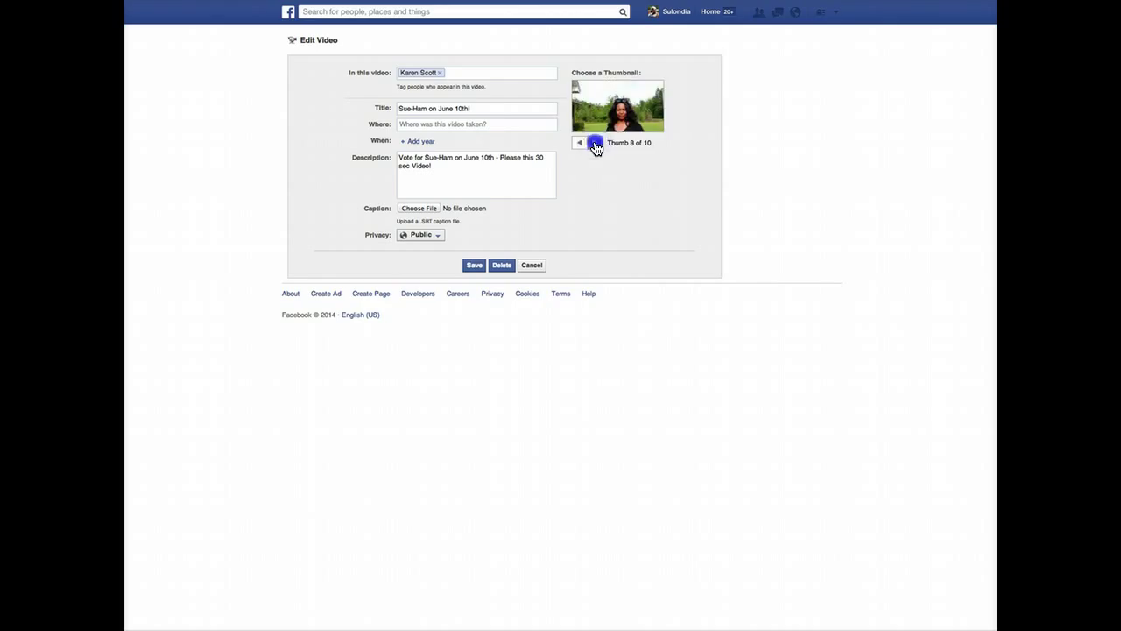
pyautogui.click(595, 145)
# Step back to thumbnail 5 of 10, the outdoor scene, and save
pyautogui.click(581, 146)
pyautogui.click(580, 146)
pyautogui.click(581, 145)
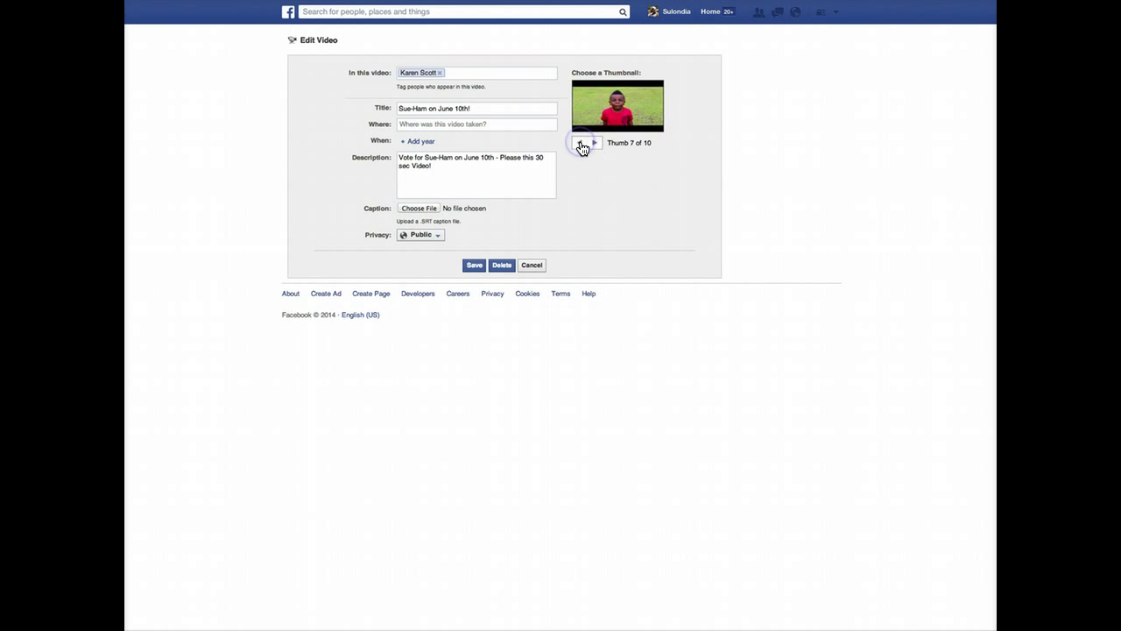
pyautogui.click(581, 146)
pyautogui.click(581, 145)
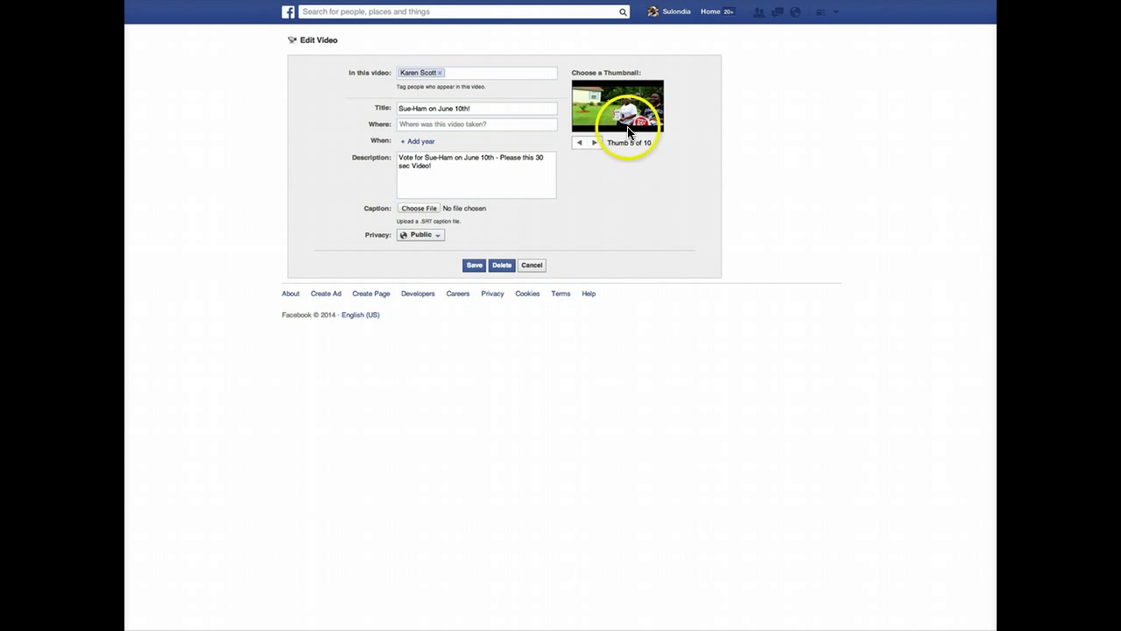
pyautogui.click(474, 267)
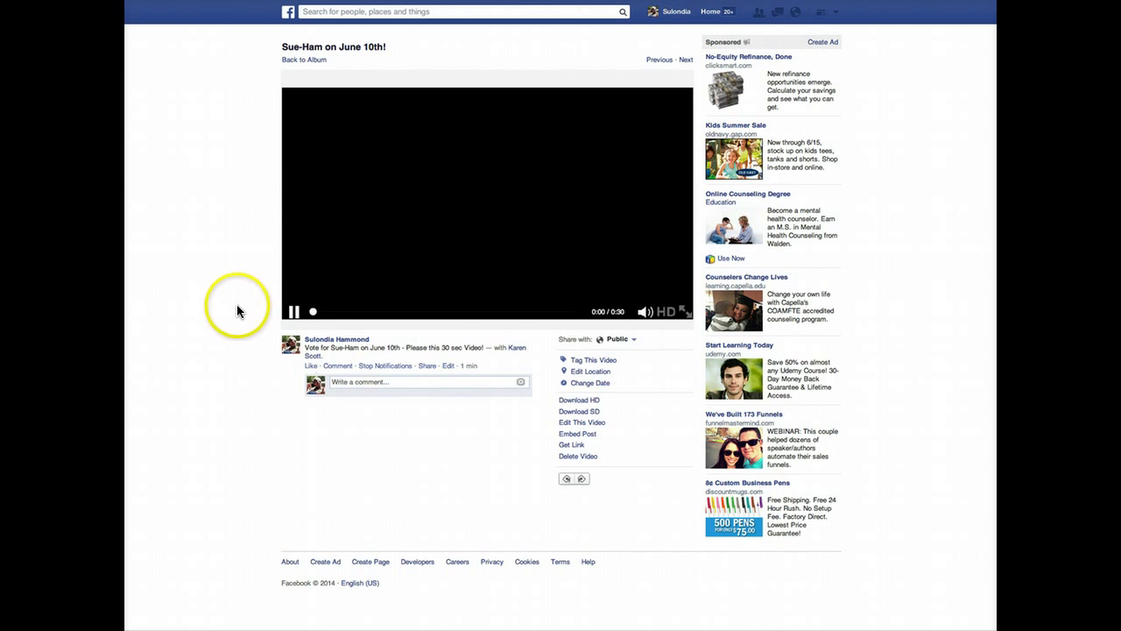
# Pause the video preview at 0:01 of 0:30
pyautogui.click(291, 311)
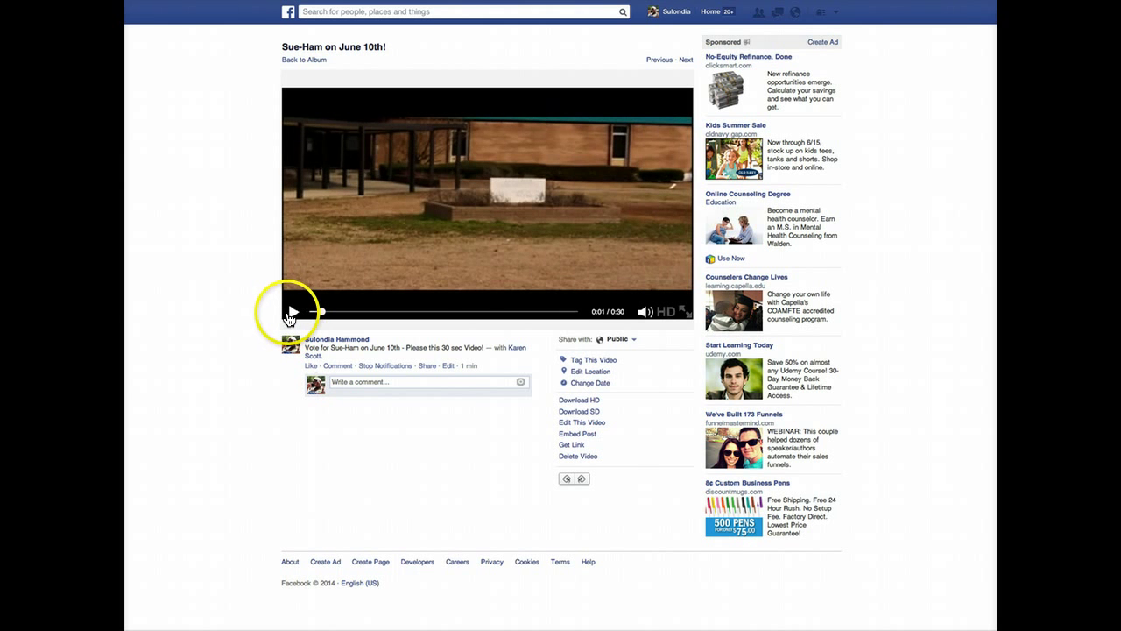